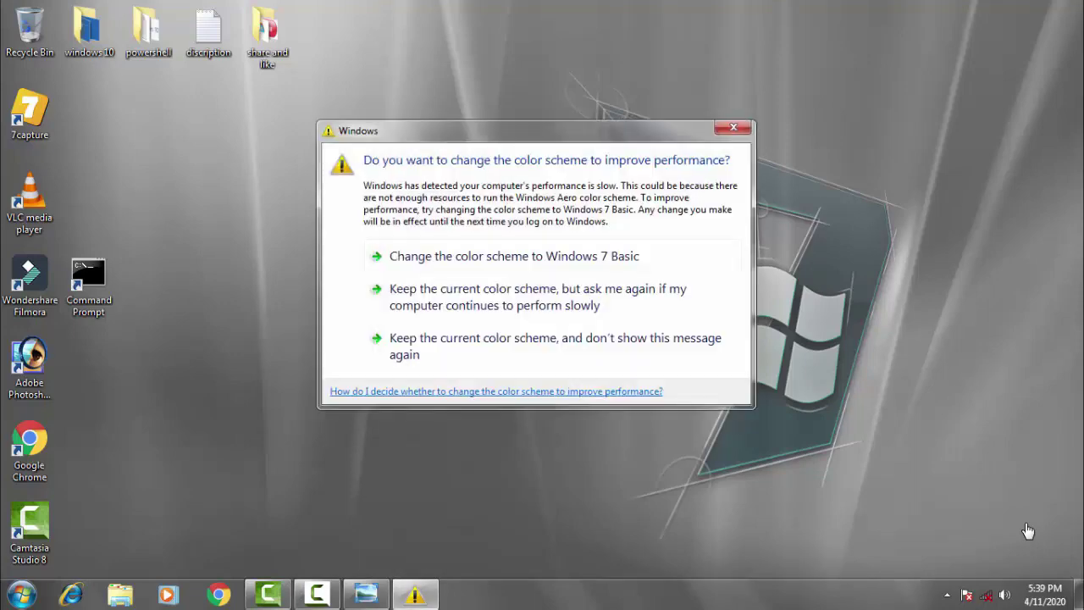
- Dismiss the color scheme prompt and look through the Automatic Repair pictures in Windows Photo Viewer up to the Advanced options screen
left_click(734, 129)
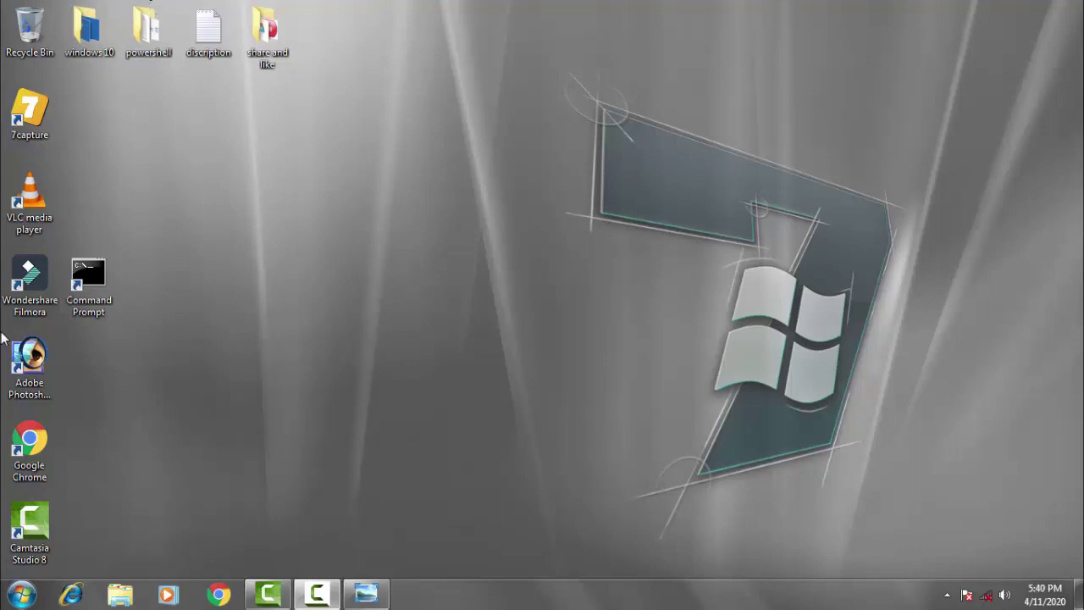
left_click(377, 595)
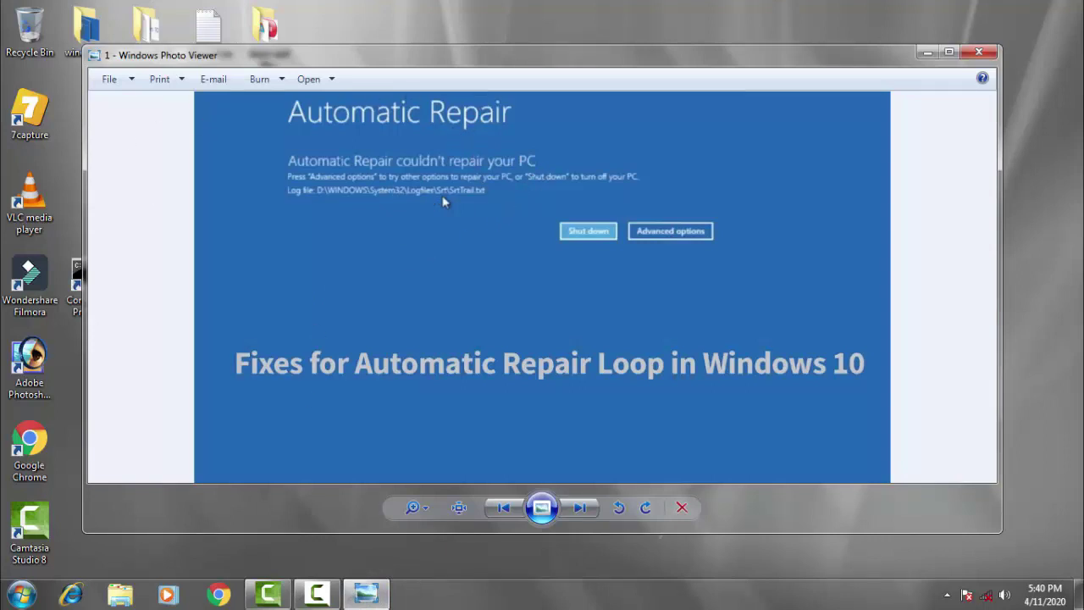
left_click(579, 508)
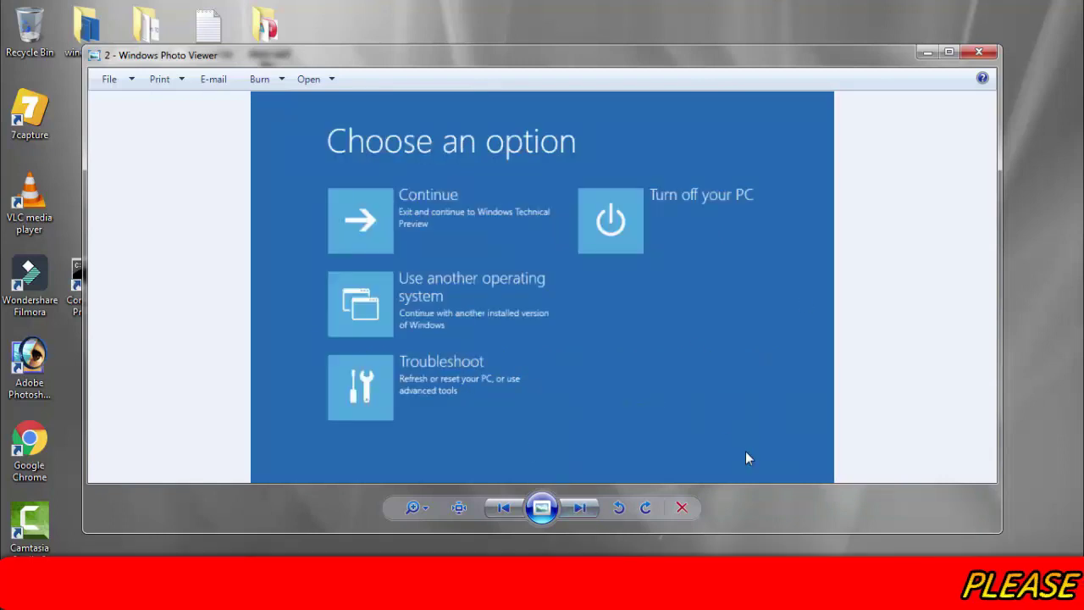
left_click(579, 508)
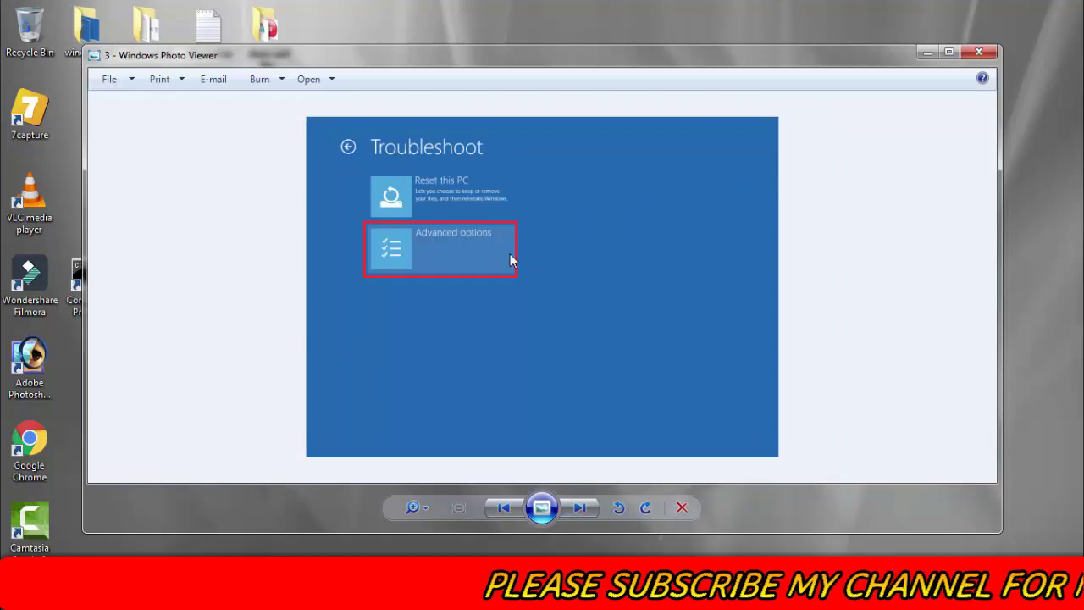
left_click(579, 508)
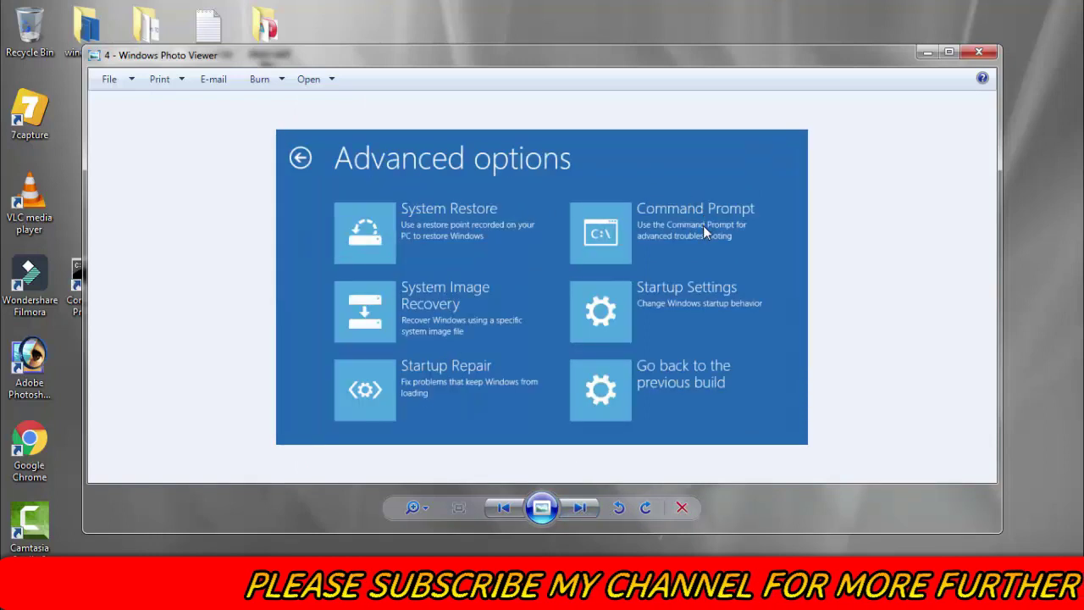
left_click(979, 52)
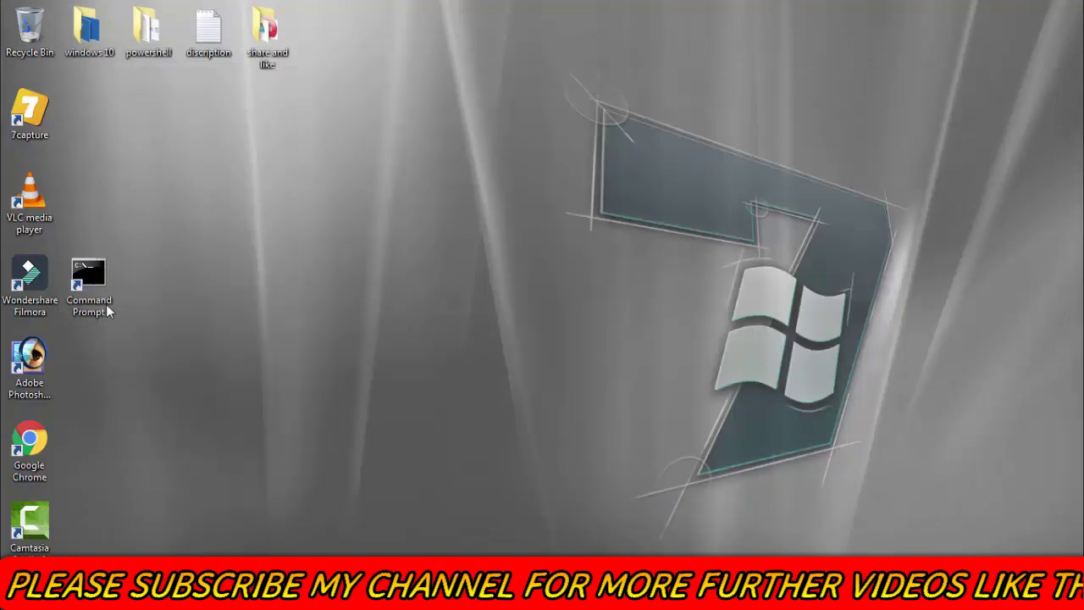
- Open Command Prompt as administrator and run bootrec /fixmbr
right_click(84, 294)
left_click(139, 343)
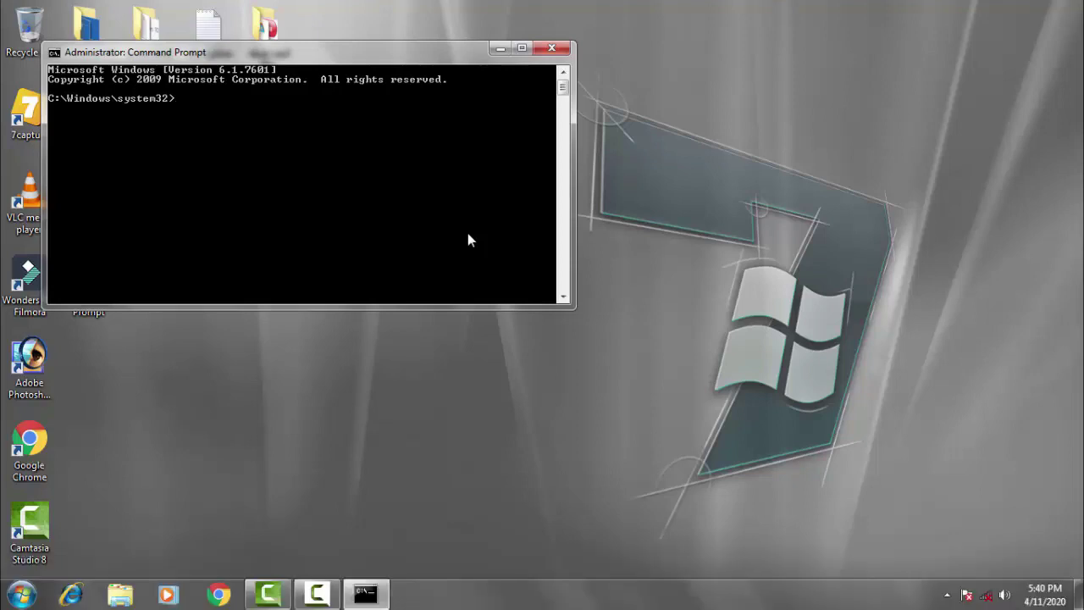
type("bootrec")
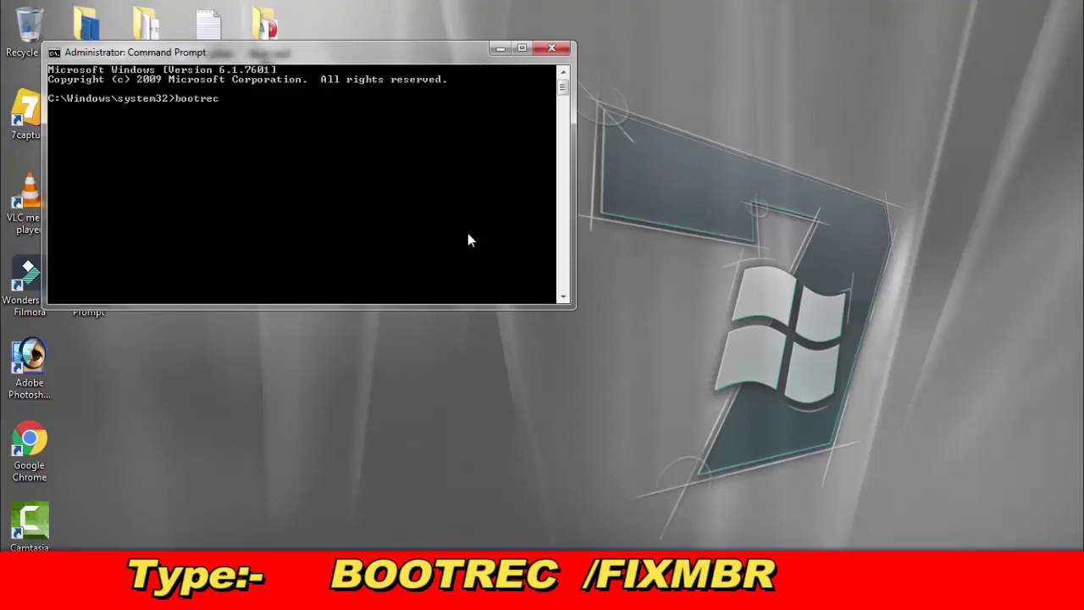
type(" /fixmbr")
key("Return")
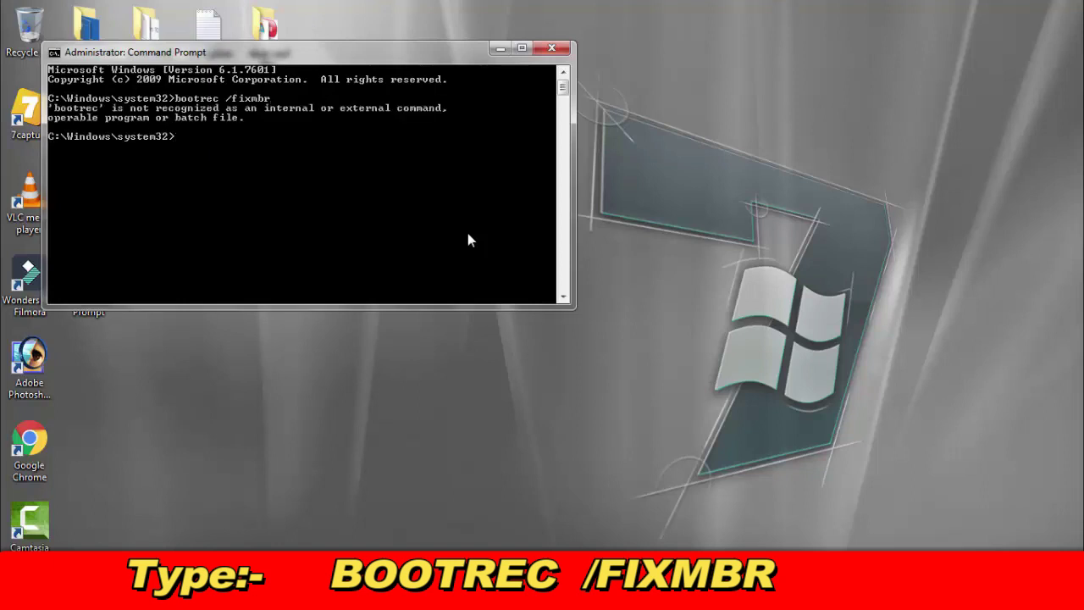
- Run the command BOOTREC /FIXBOOT, entered in capital letters
type("bootrec")
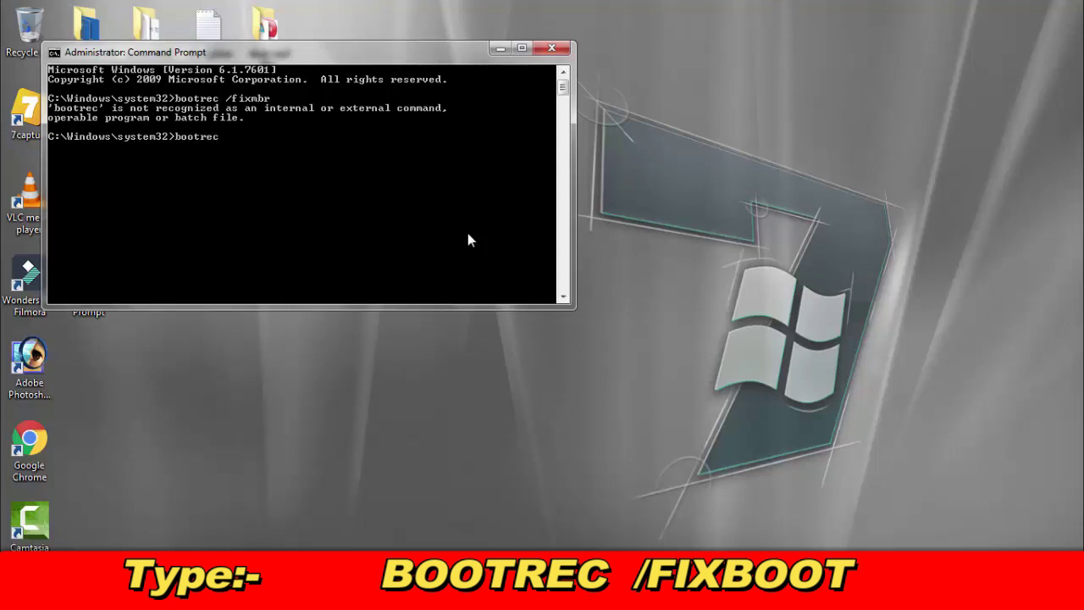
type(" /")
key("BackSpace")
key("BackSpace")
key("BackSpace")
key("BackSpace")
key("BackSpace")
key("BackSpace")
key("BackSpace")
key("BackSpace")
type("BOOTREC /FIXBOOT")
key("Return")
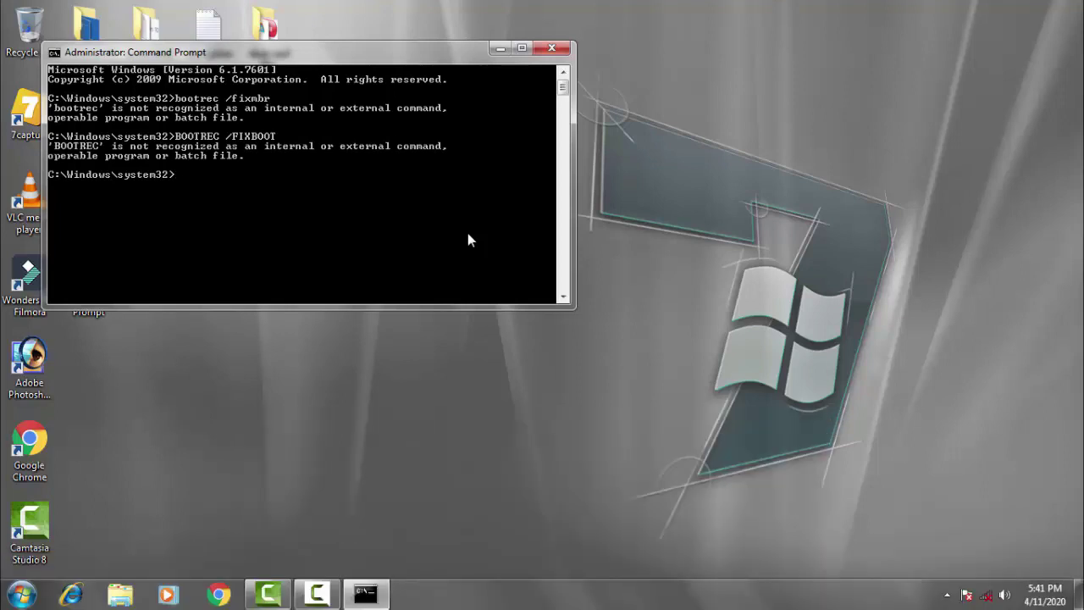
- Run BCDEDIT /EXPORT C:\BCD BACKUP to export the boot configuration store, dismissing the color scheme prompt that interrupts
type("BCD")
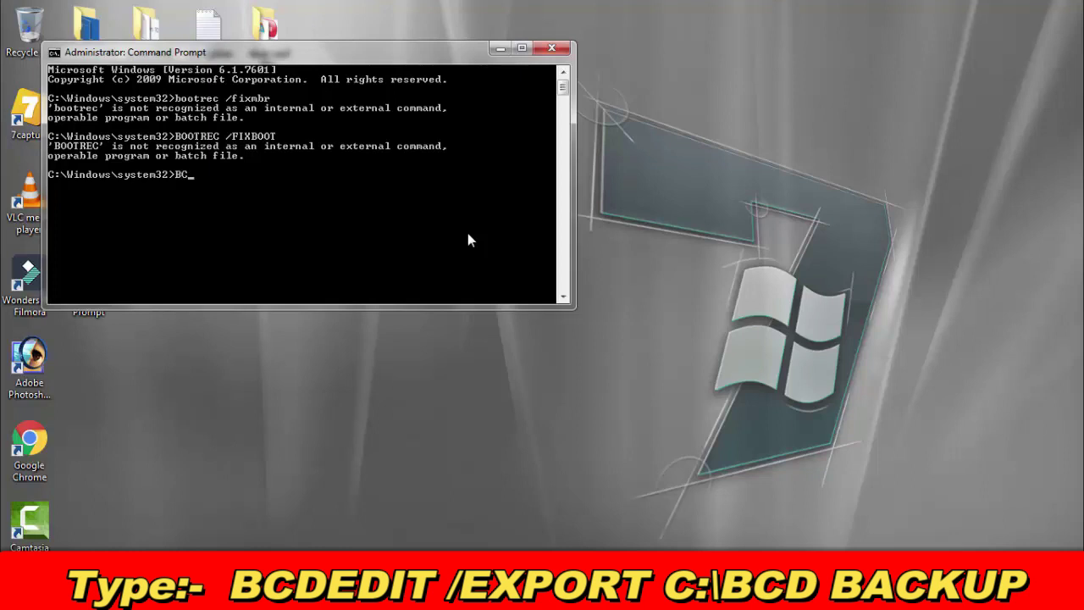
type("EDIT /EX")
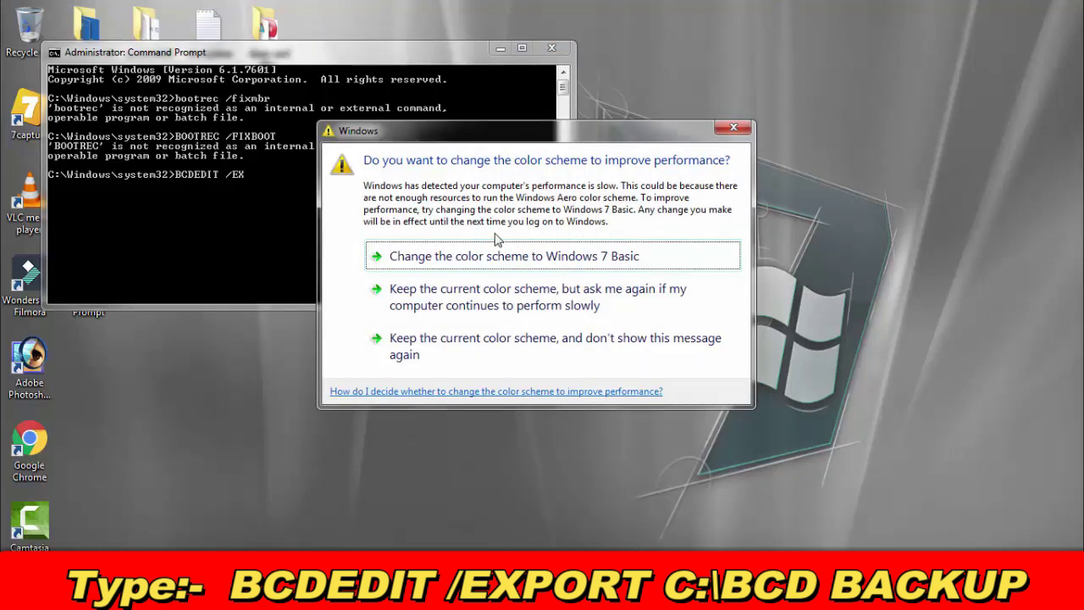
left_click(731, 129)
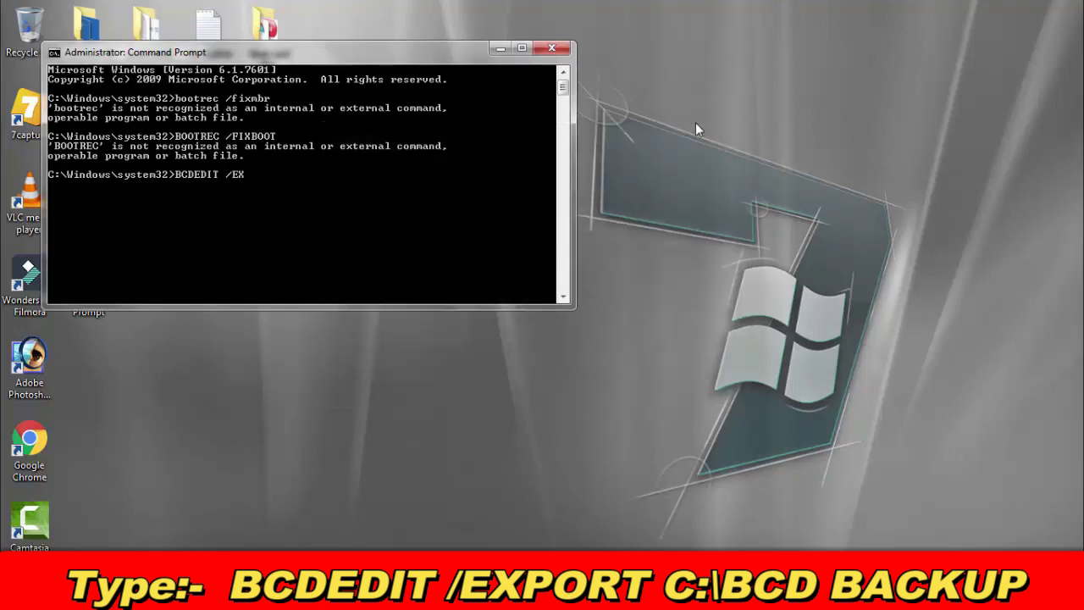
type("PORT C:\\BCD BAC")
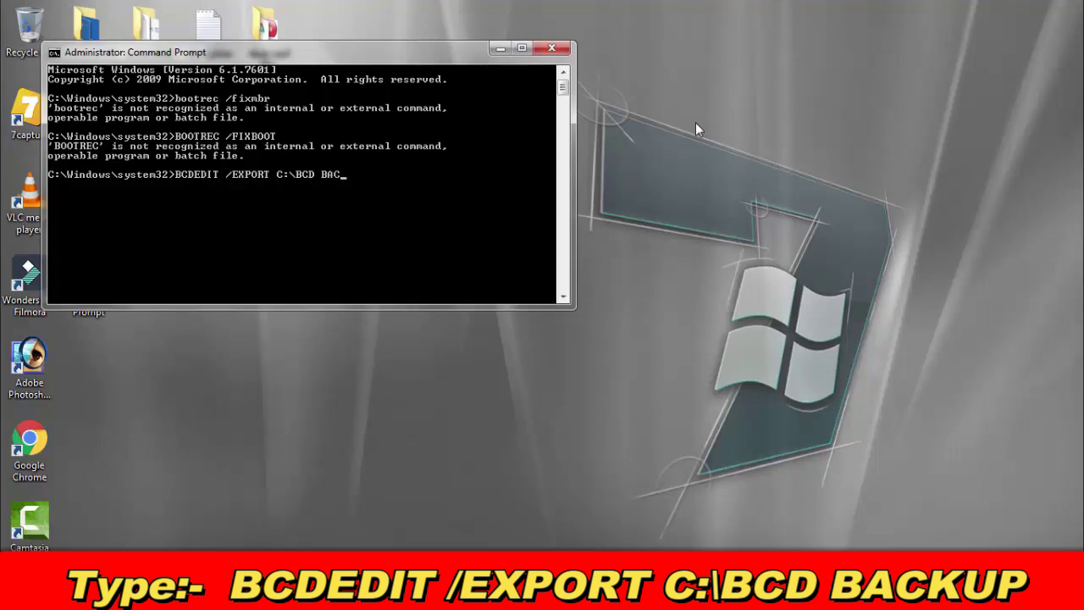
type("KUP")
key("Return")
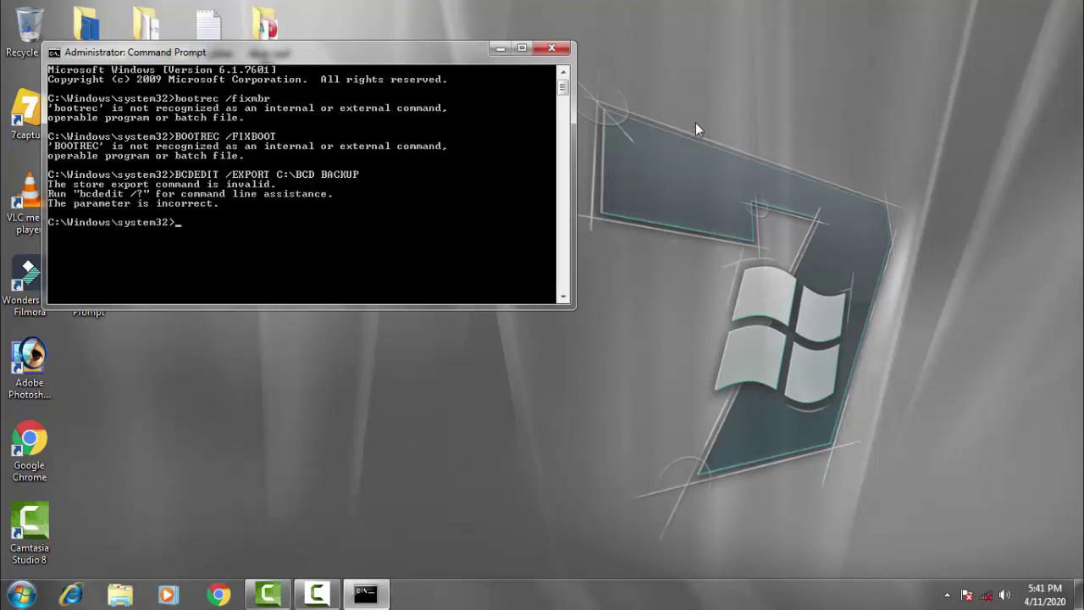
- Run ATTRIB C:\BOOT\BCD -H -R -S to clear the hidden, read-only and system attributes of the BCD file
type("ATTRI")
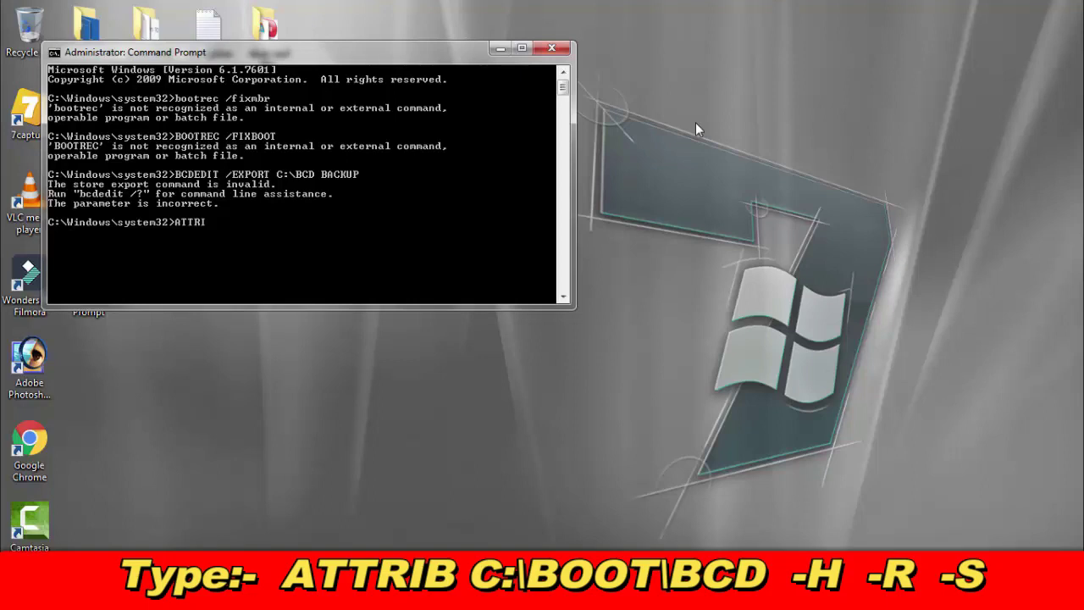
type("B C:\\BOOT\\BCD -H -R")
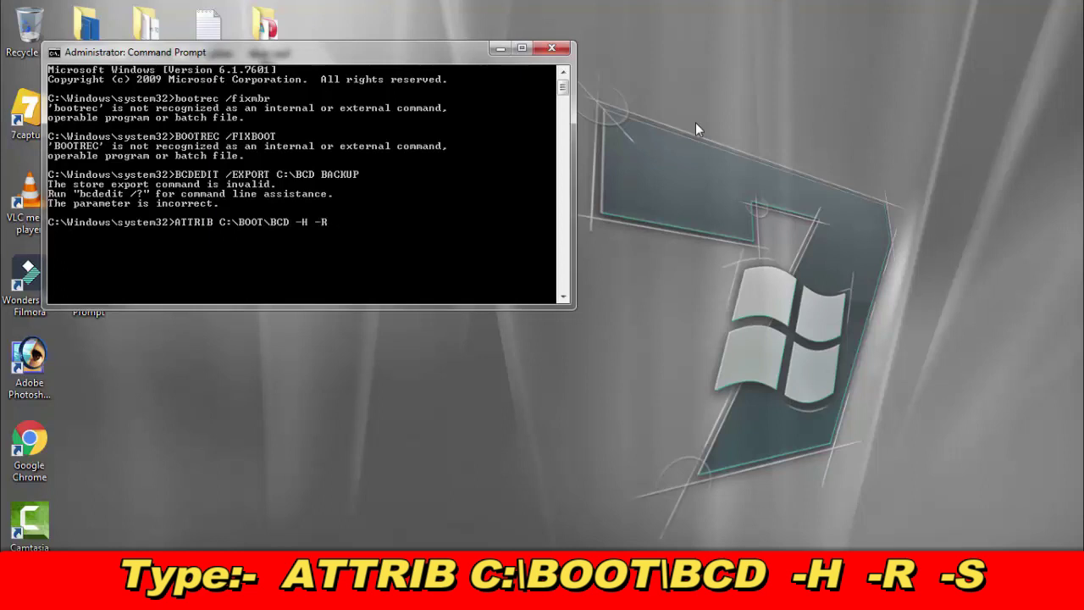
type(" -S")
key("Return")
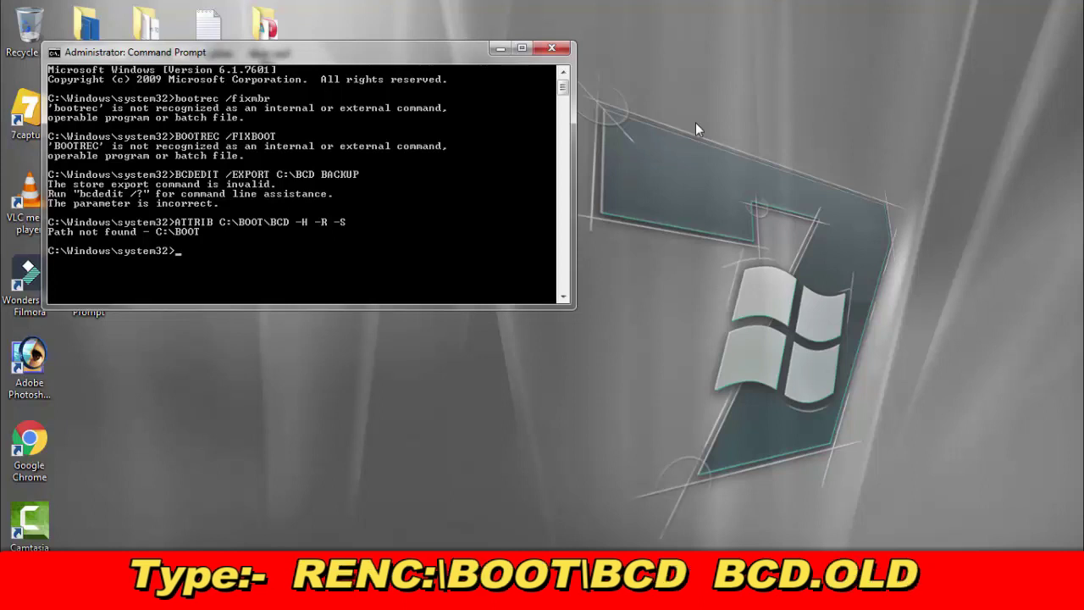
- Try to rename the BCD file with RENC:\BOOT\BCD BCD.OLD, dismissing the color scheme prompt that interrupts
type("RENC")
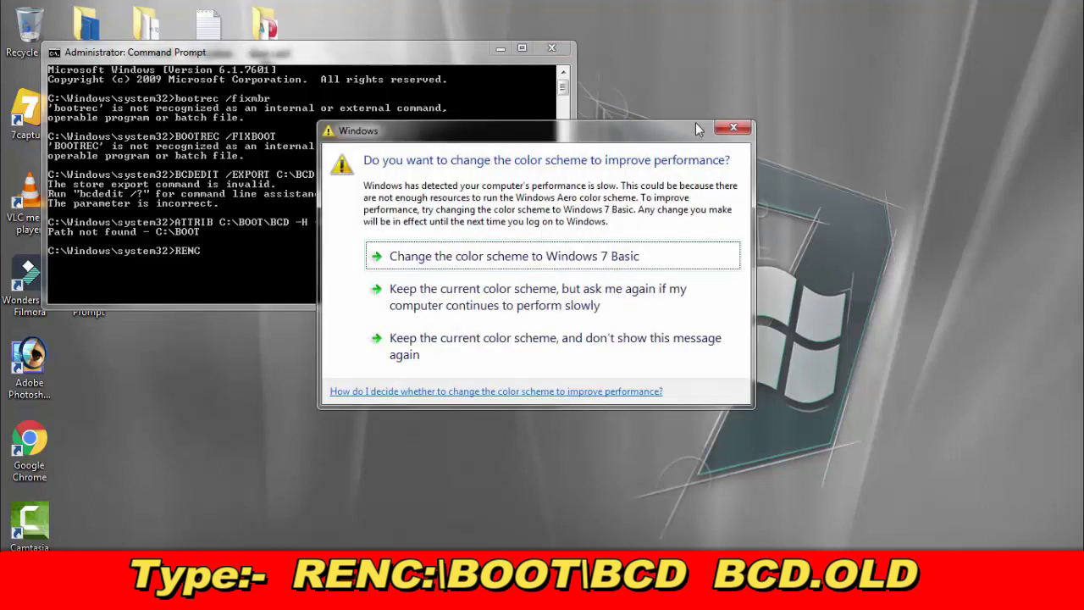
left_click(732, 127)
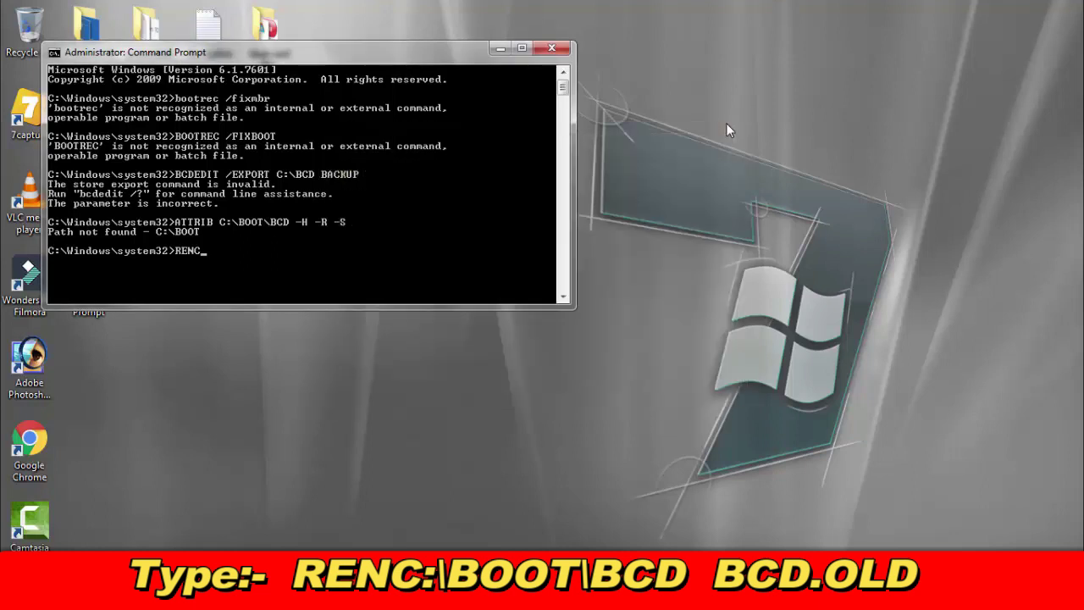
type(":\\BOOT\\BCD BCD.OLD")
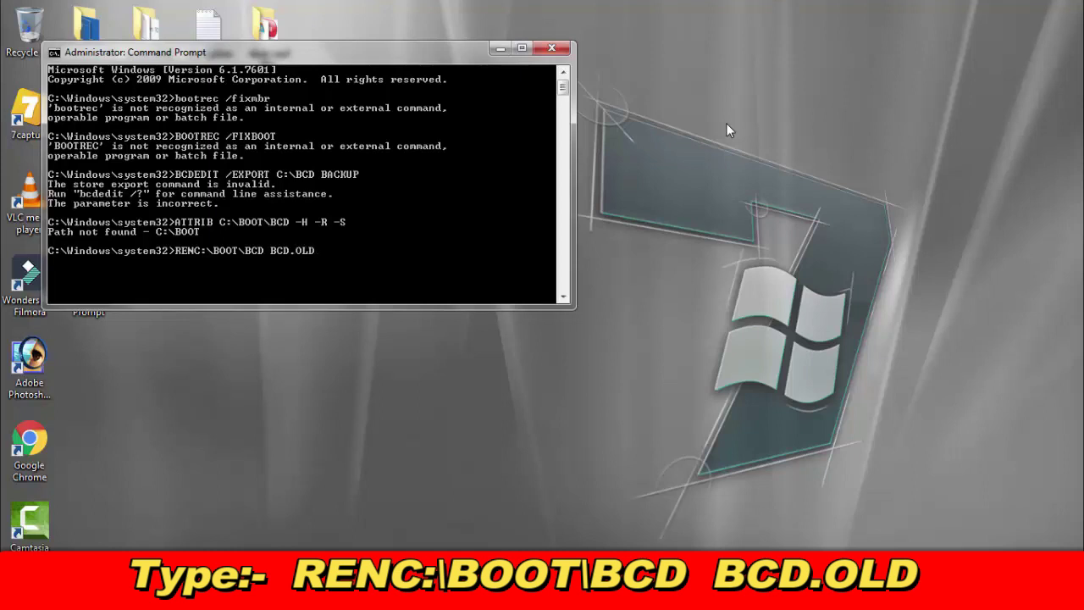
key("Return")
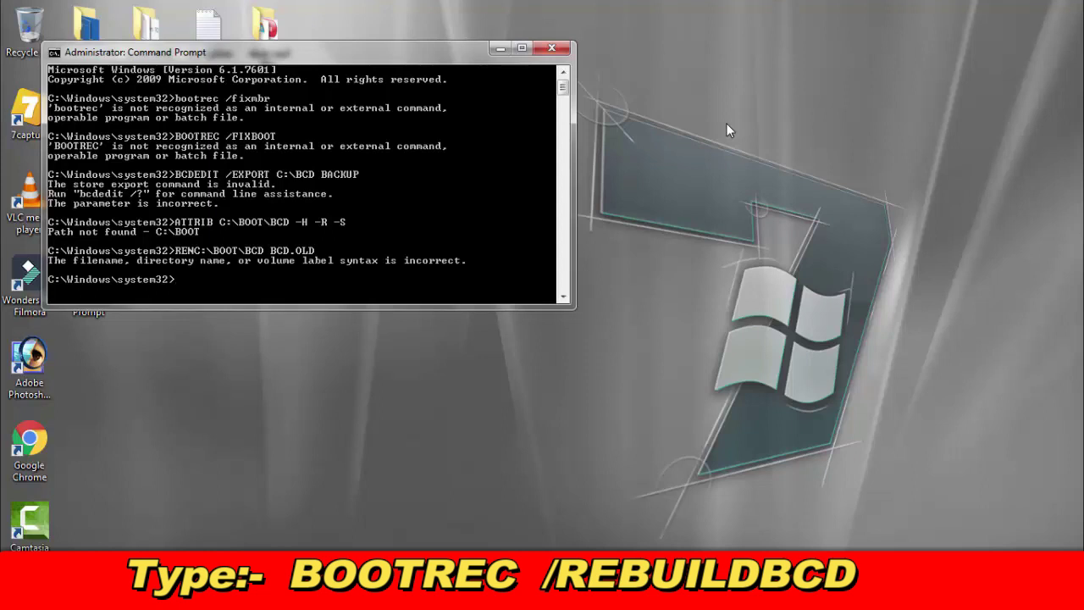
- Run BOOTREC /REBUILDBCD to rebuild the boot configuration data, and enter Y as the confirmation
type("BOOTREC /REBUILD")
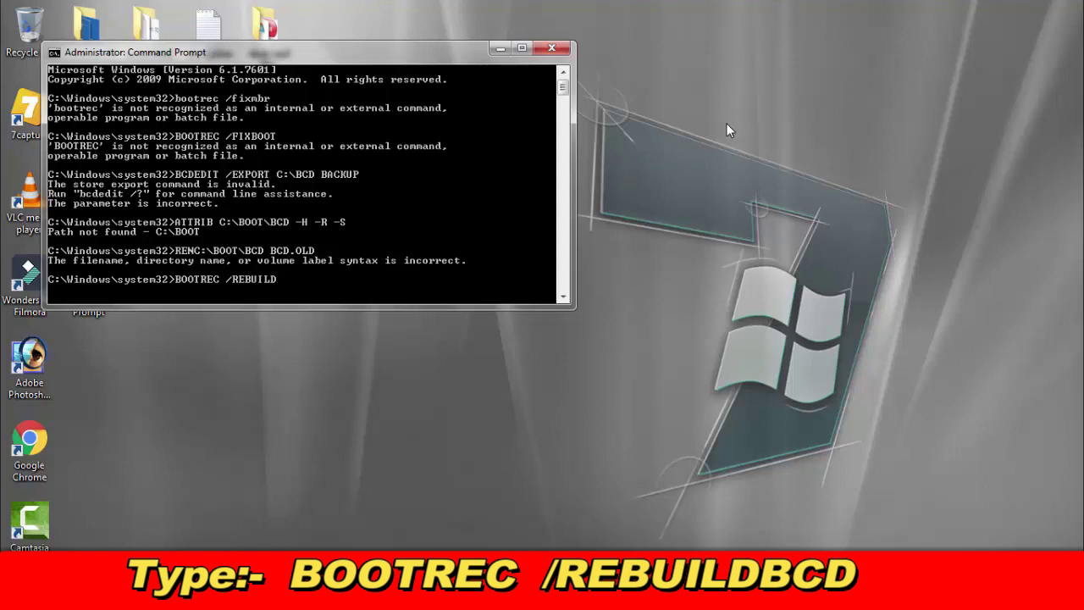
type("BCD")
key("Return")
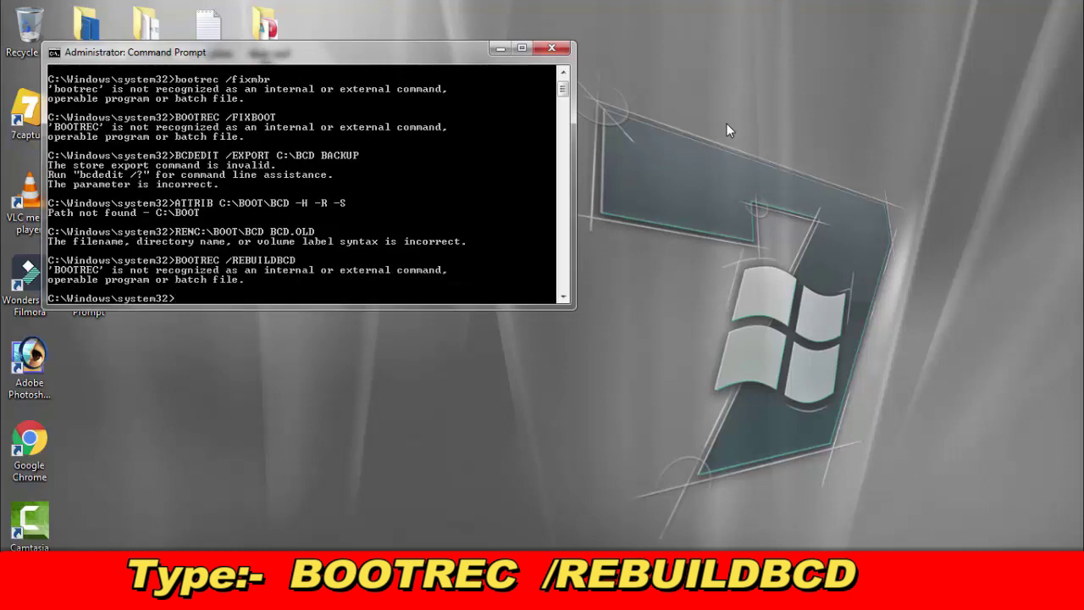
type("Y")
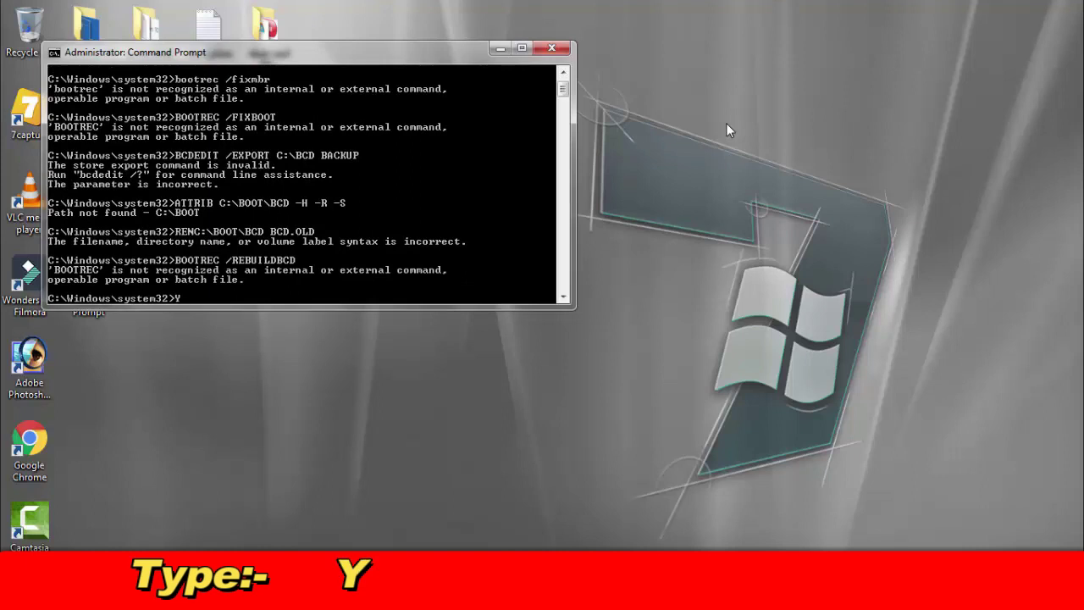
key("Return")
- Close the command-line session with the EXIT command
type("EXI")
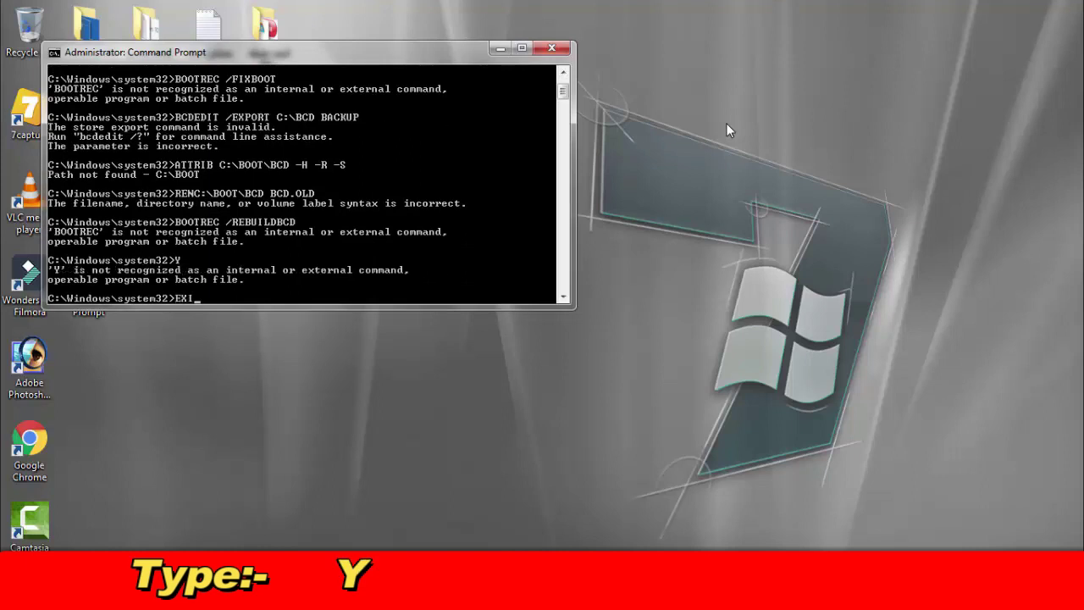
type("T")
key("Return")
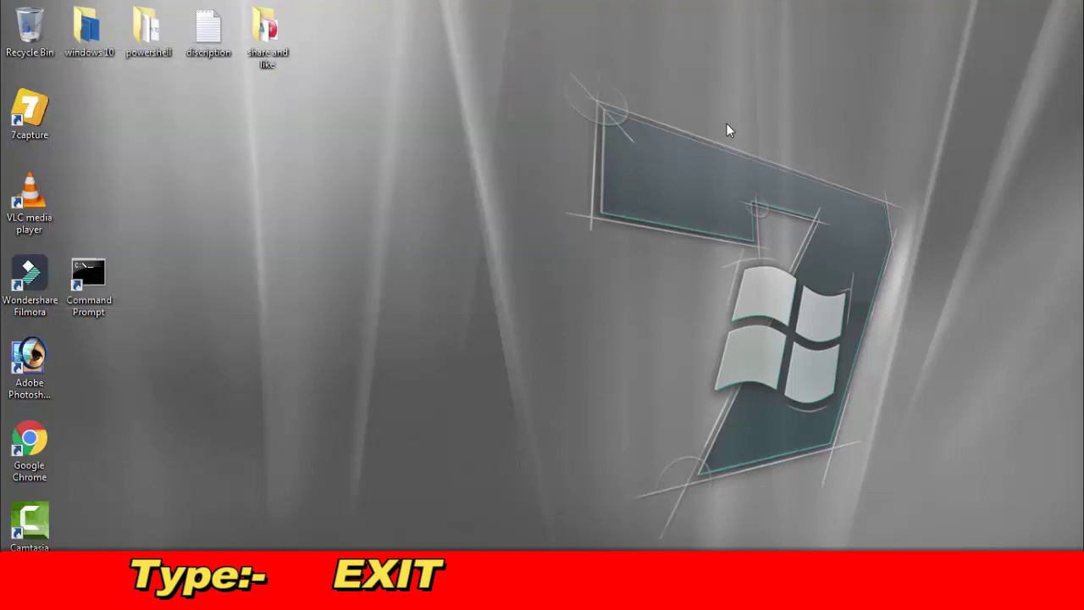